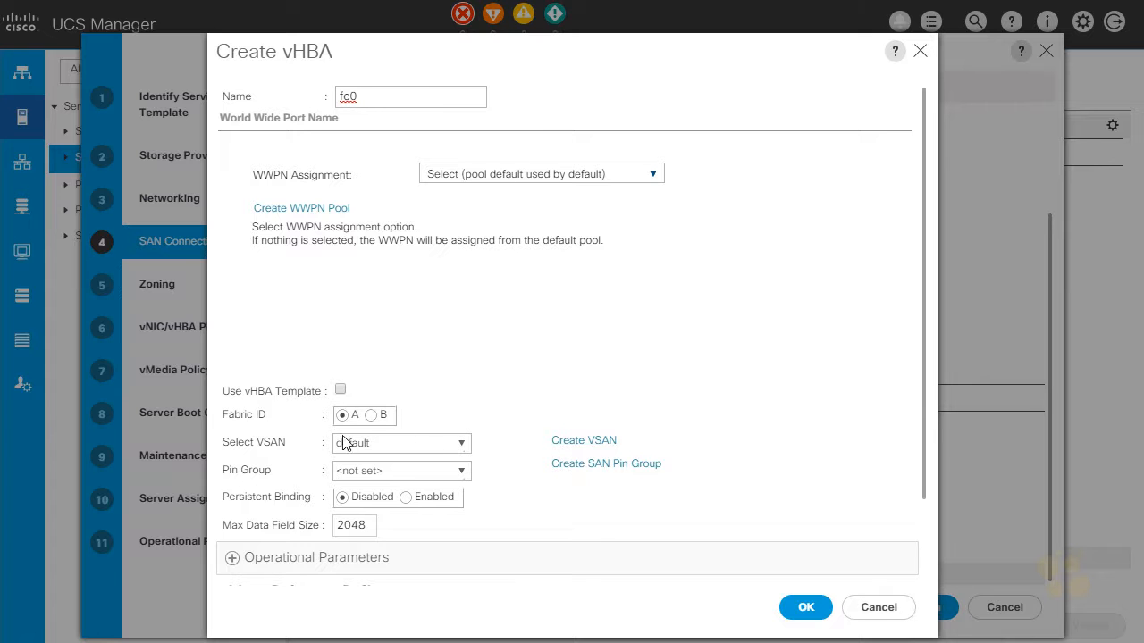
Step: Discard the unfinished vHBA fc0 and configure the template's SAN connectivity as No vHBAs
click(871, 607)
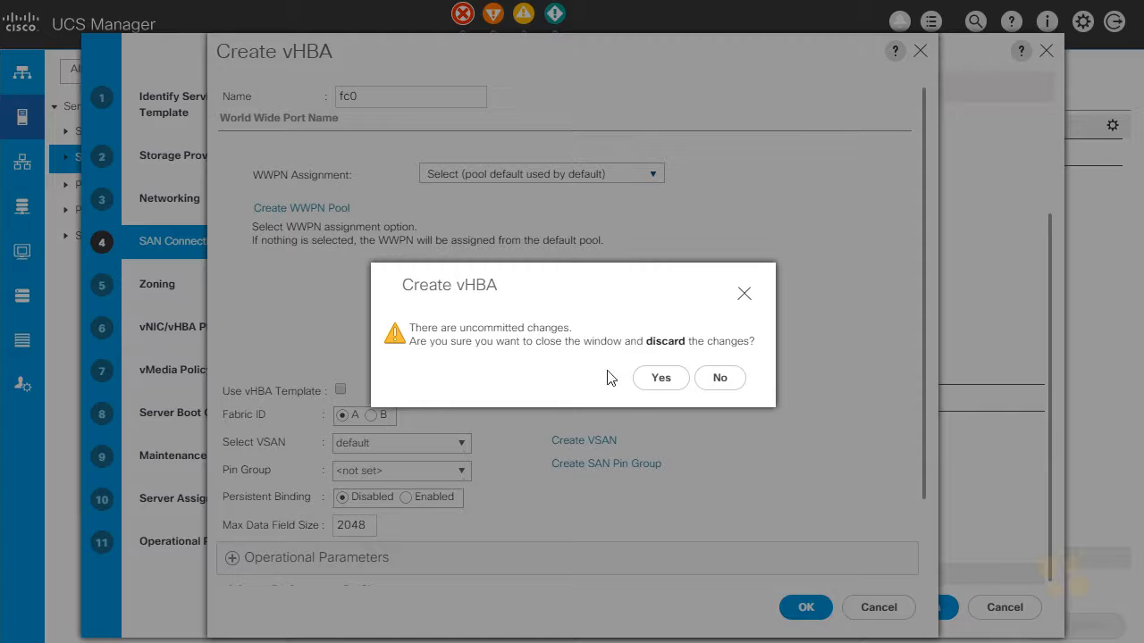
click(658, 377)
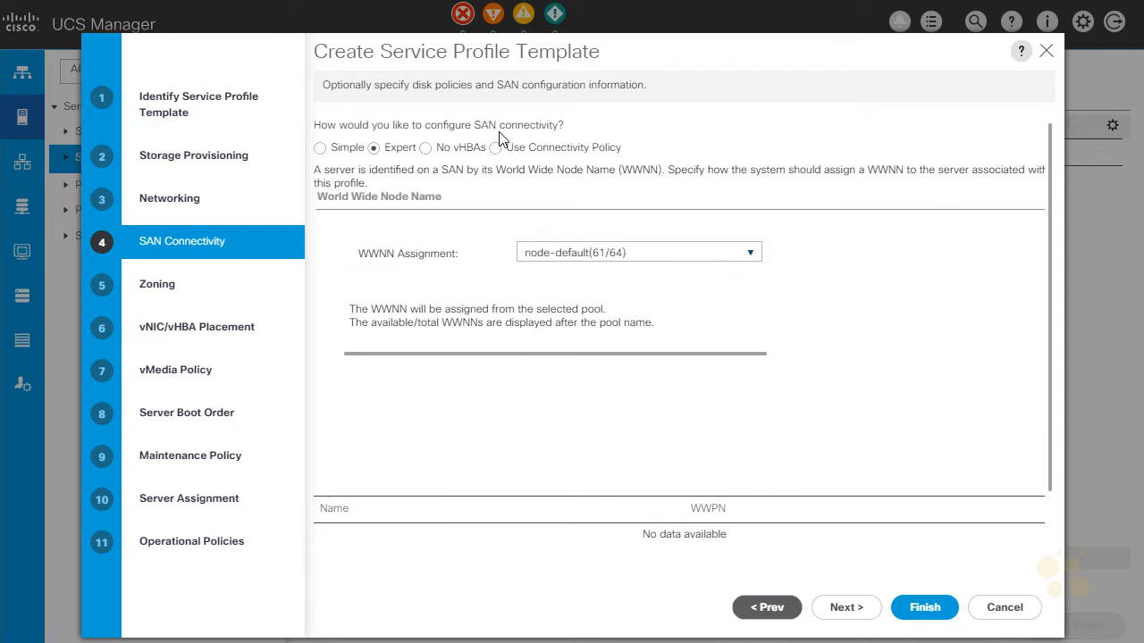
click(425, 148)
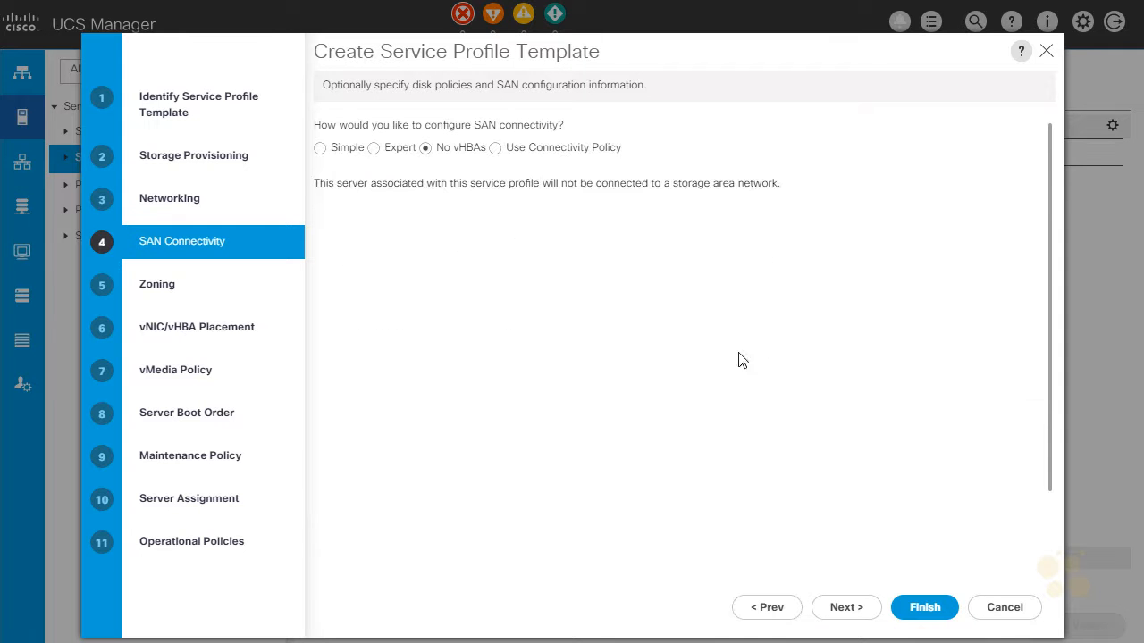
click(848, 612)
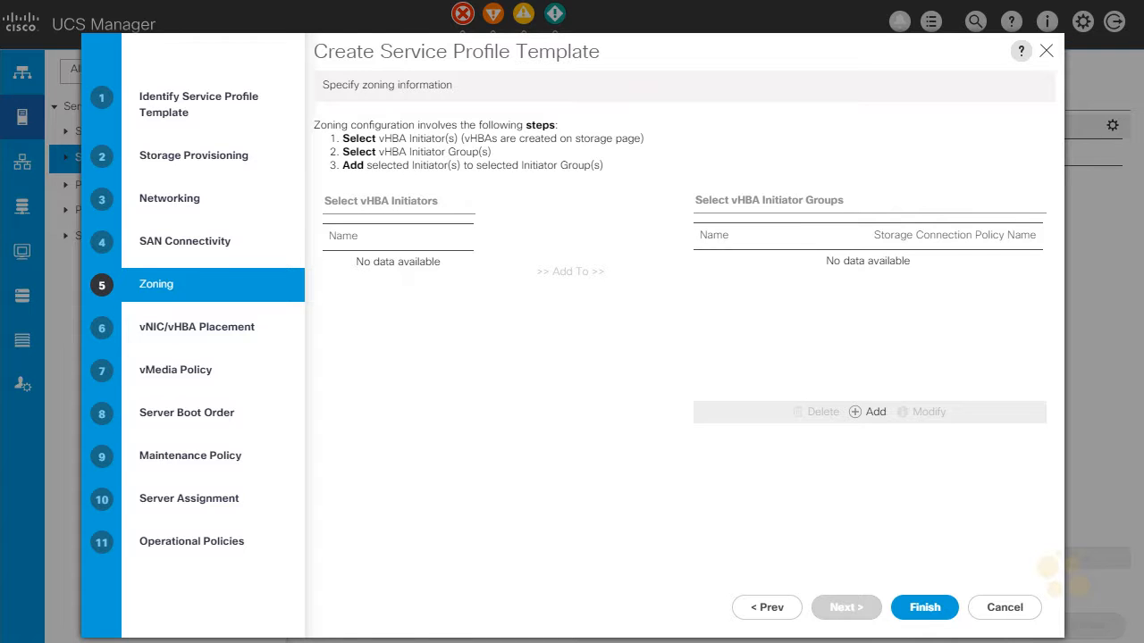
Step: Accept the default zoning, vNIC/vHBA placement and vMedia policy settings, advancing to the server boot order
click(846, 609)
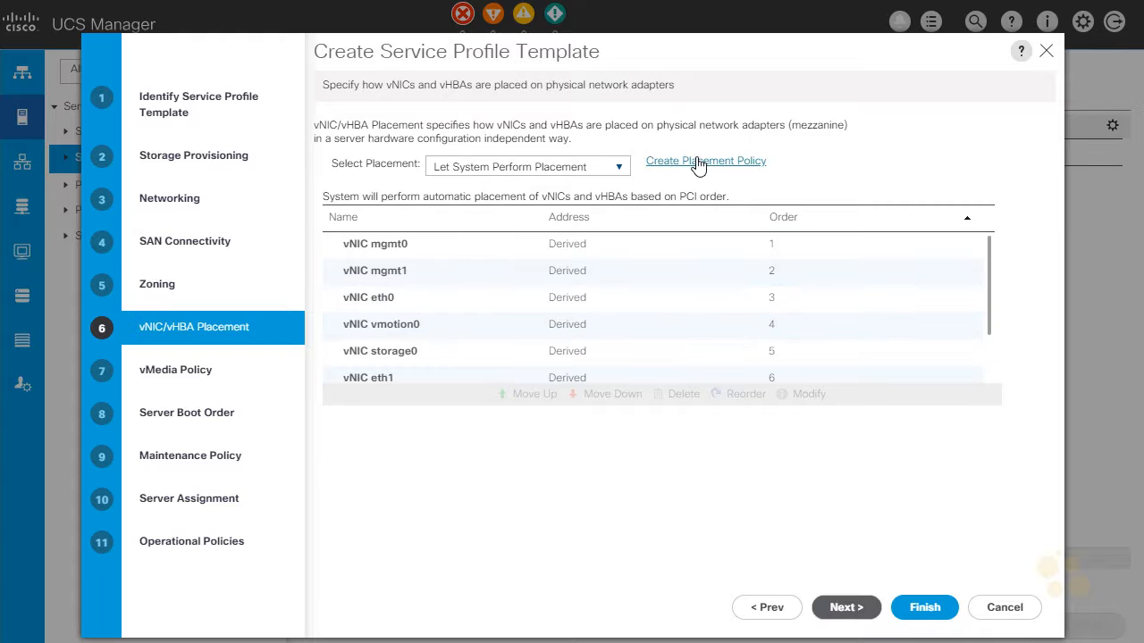
click(845, 609)
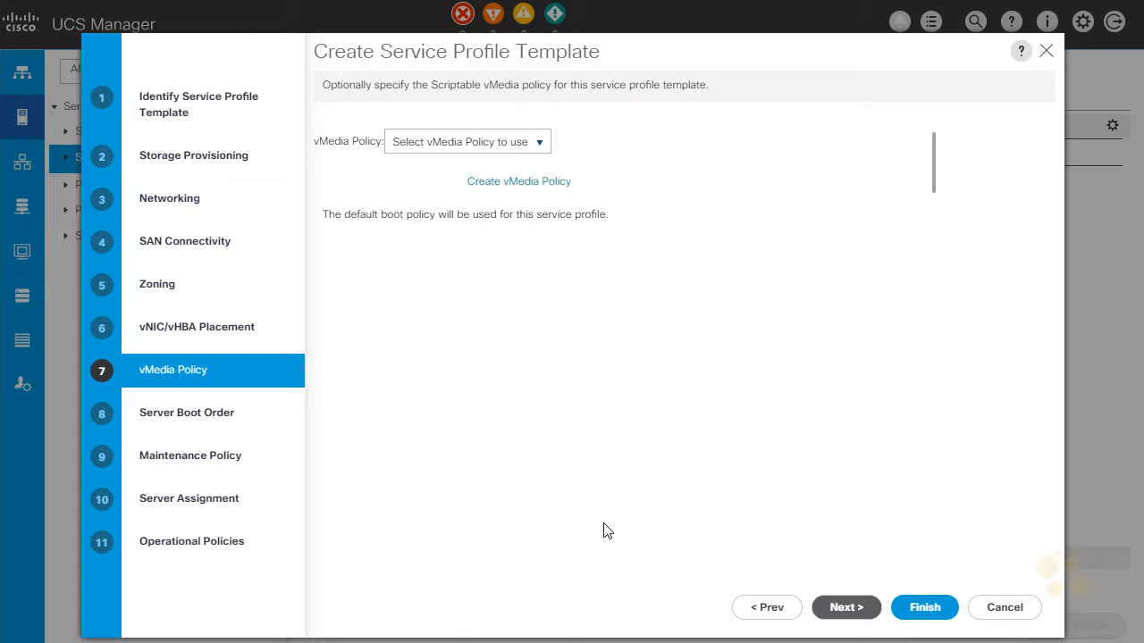
click(840, 611)
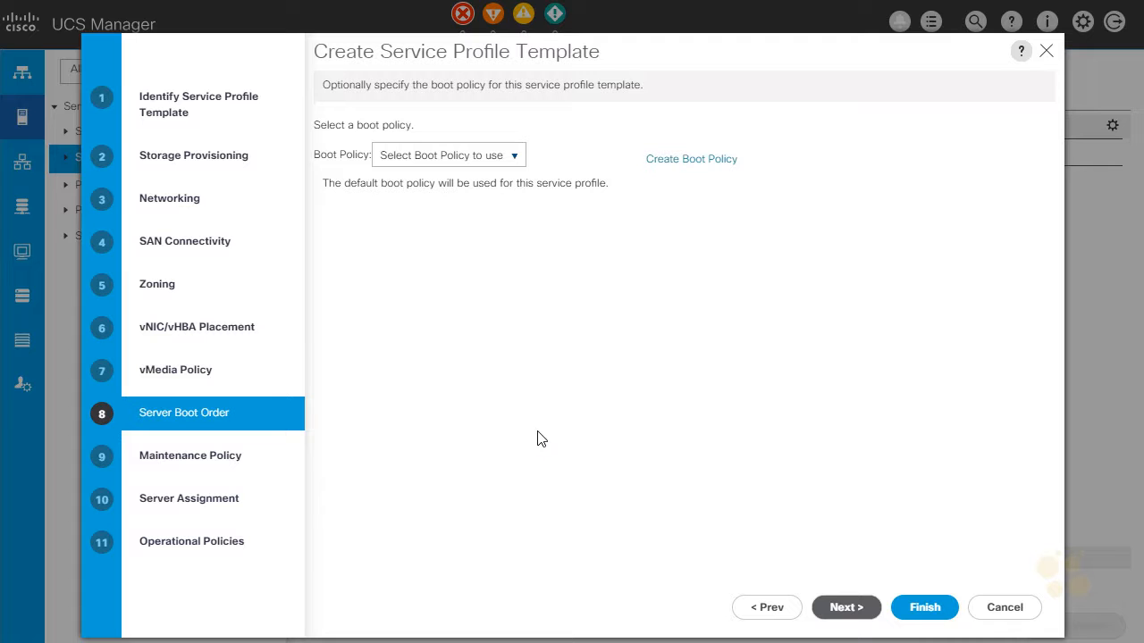
Step: Assign the sd-boot boot policy to the template, review its boot order and advance to the maintenance policy
click(518, 157)
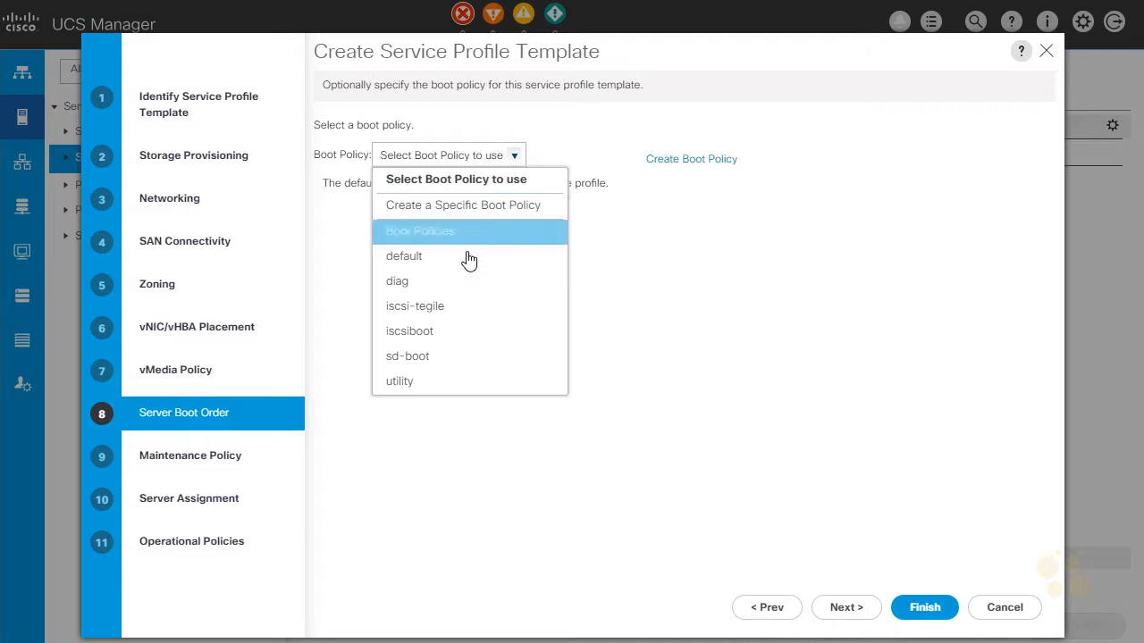
click(433, 357)
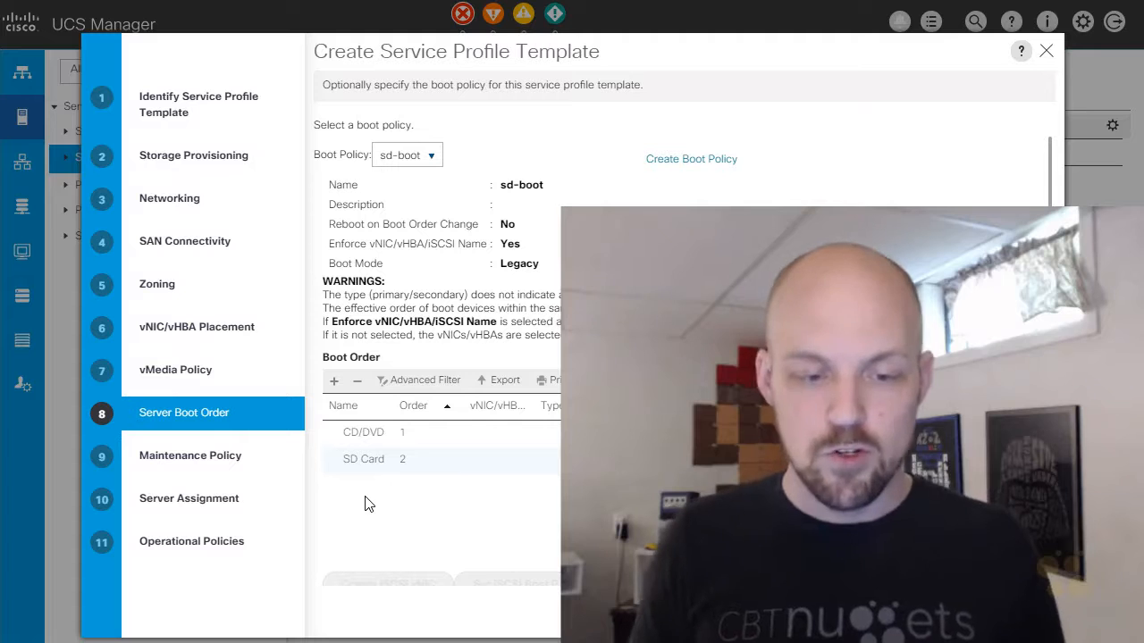
scroll(390, 494, down, 1)
scroll(390, 493, down, 1)
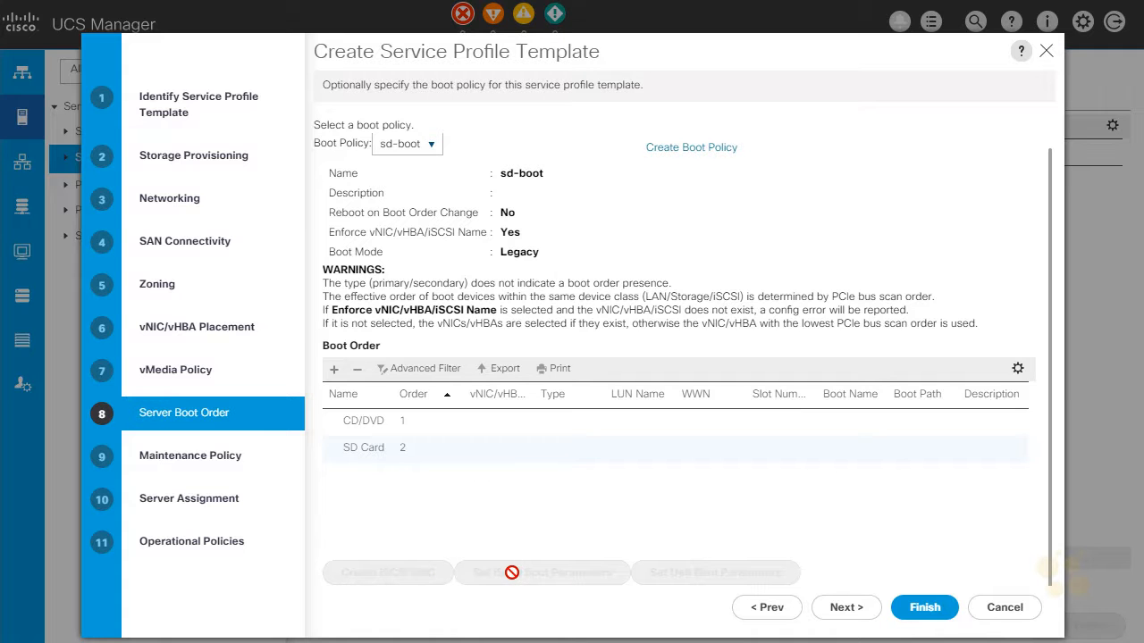
click(845, 608)
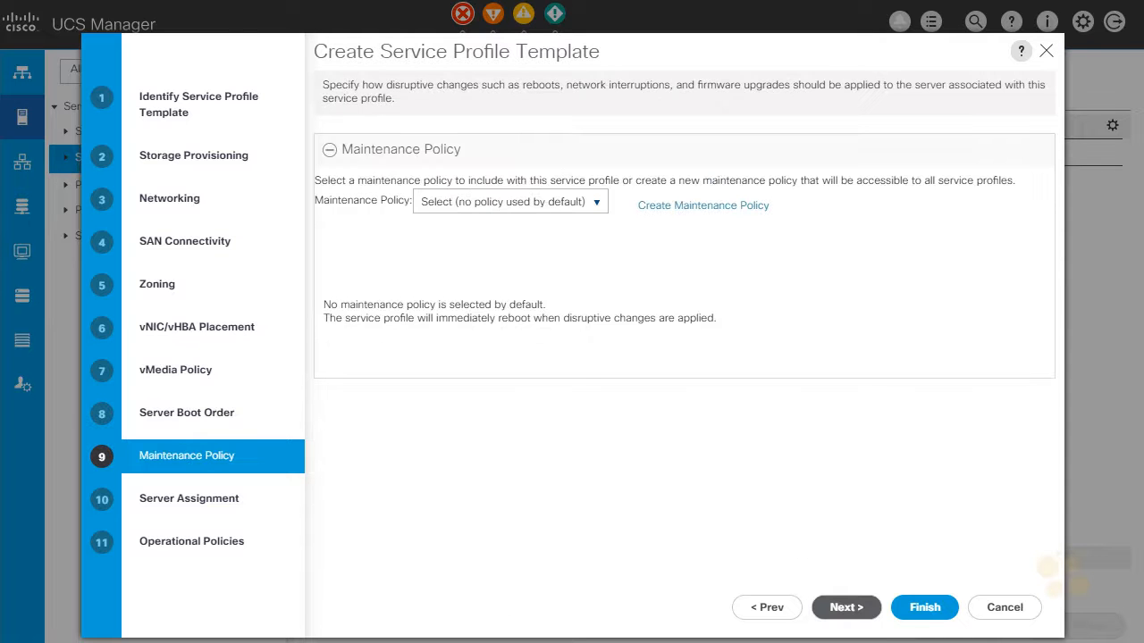
Step: Assign the User-ACK maintenance policy to the template and advance to server assignment
click(593, 206)
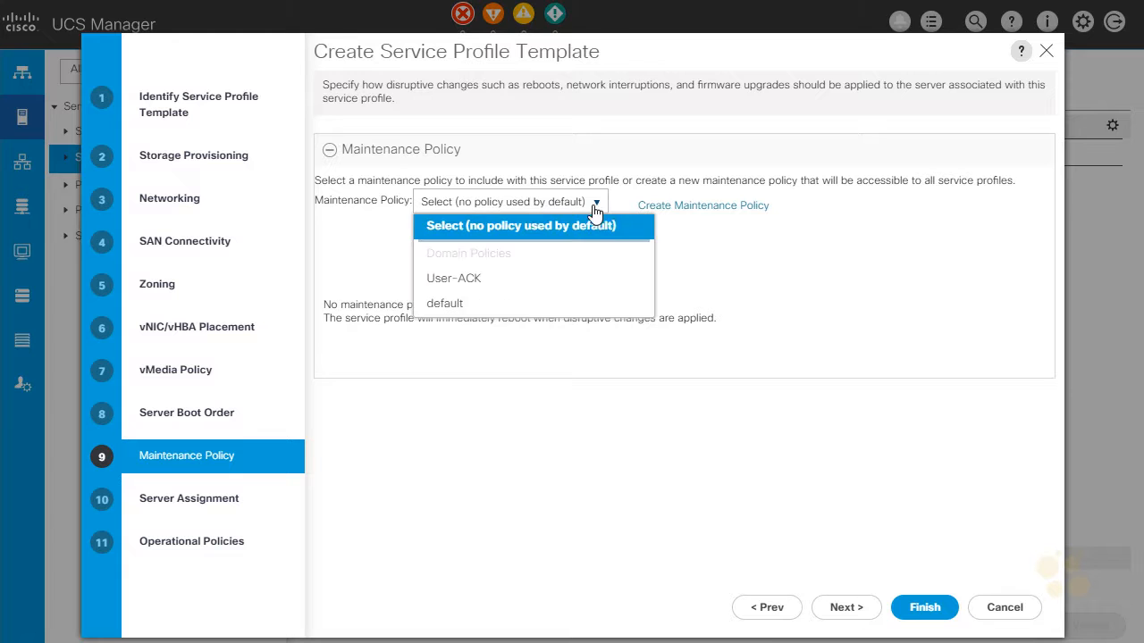
click(453, 279)
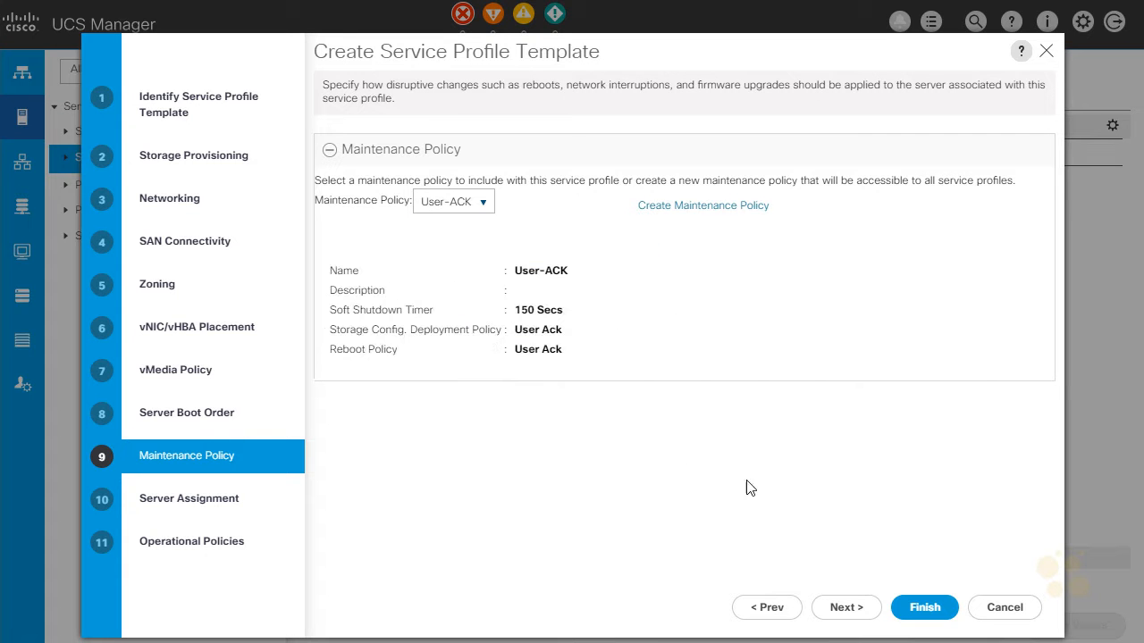
click(844, 608)
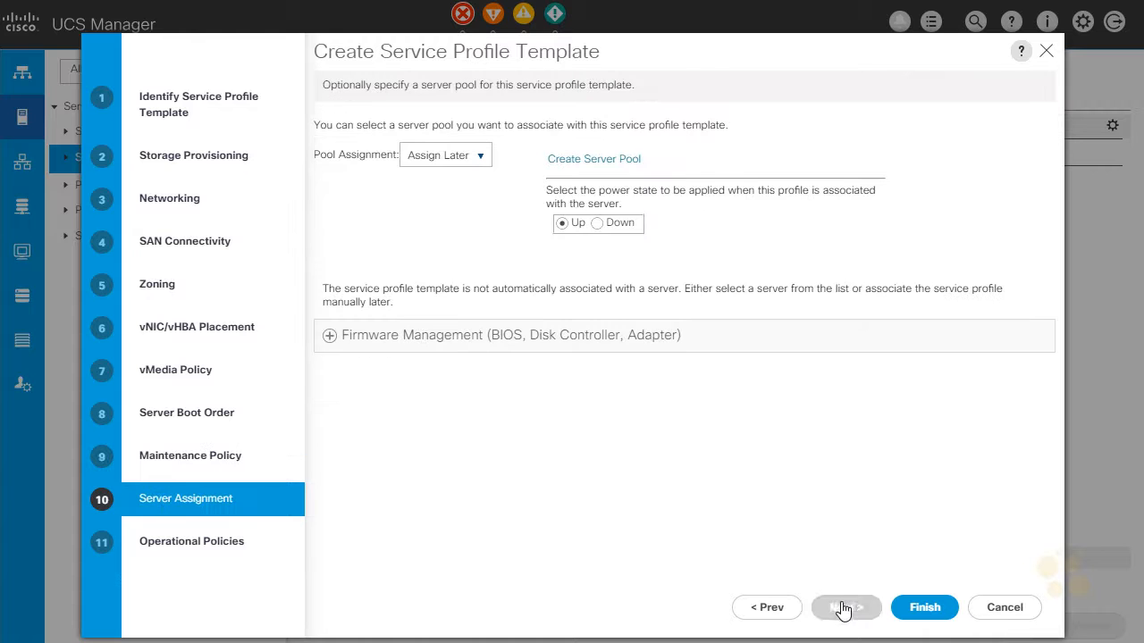
Step: Assign the template to Server4_Pool with MEM_128G as the server pool qualification
click(474, 160)
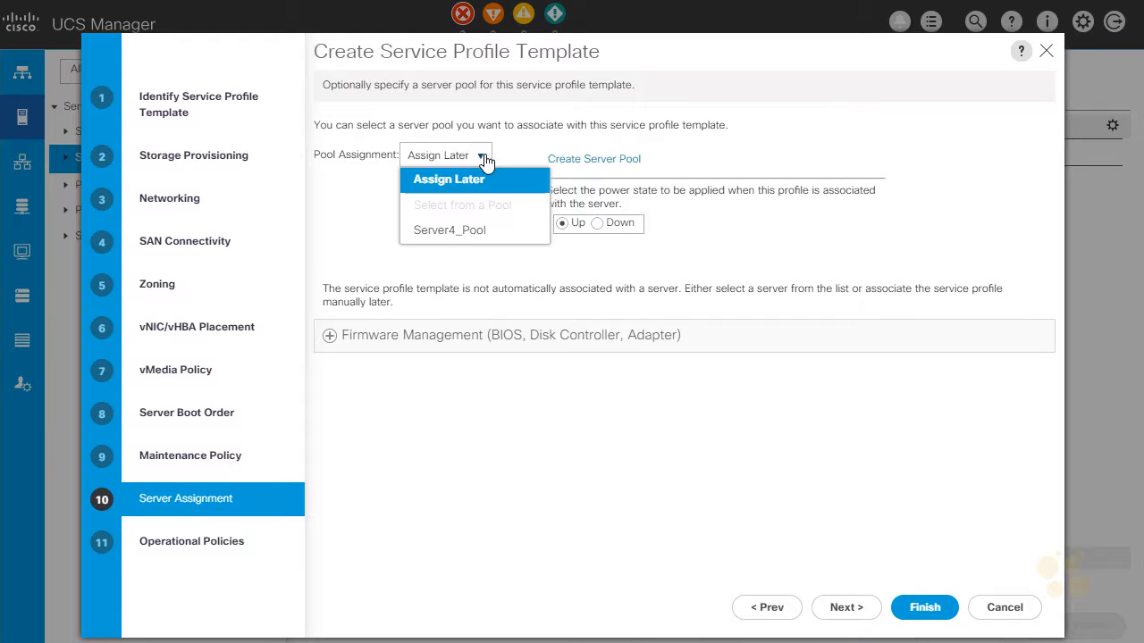
click(464, 240)
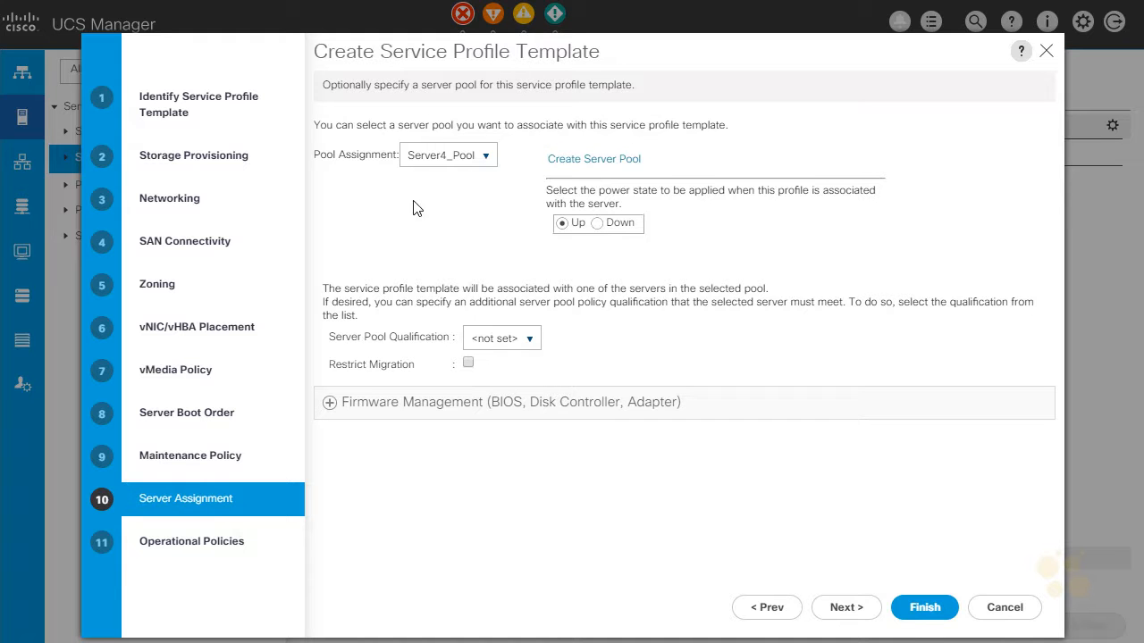
click(527, 339)
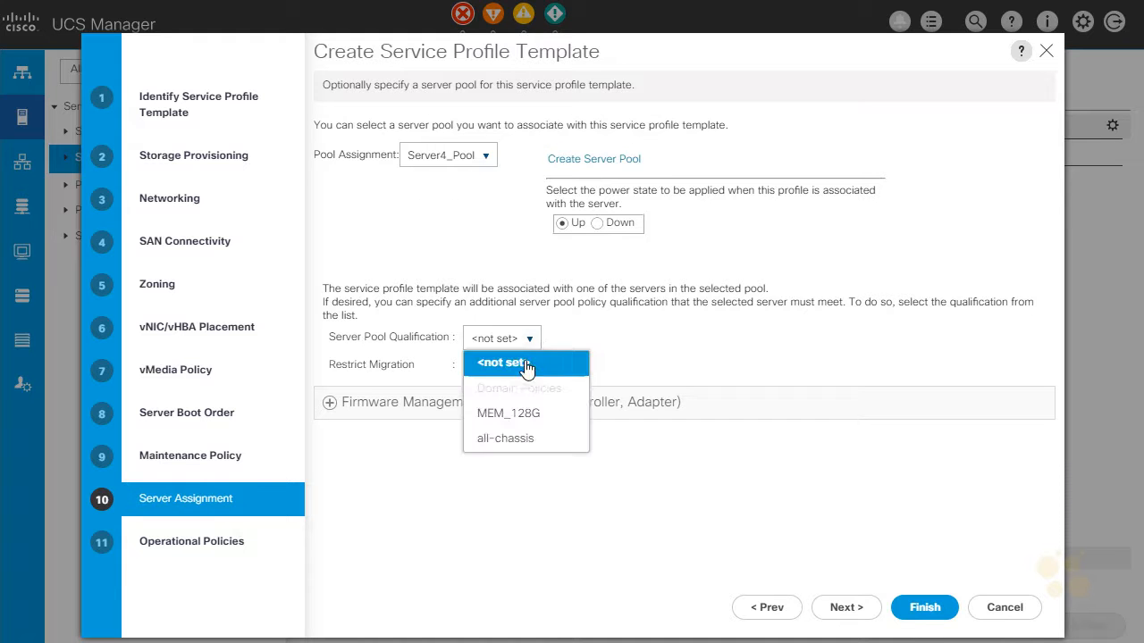
click(550, 424)
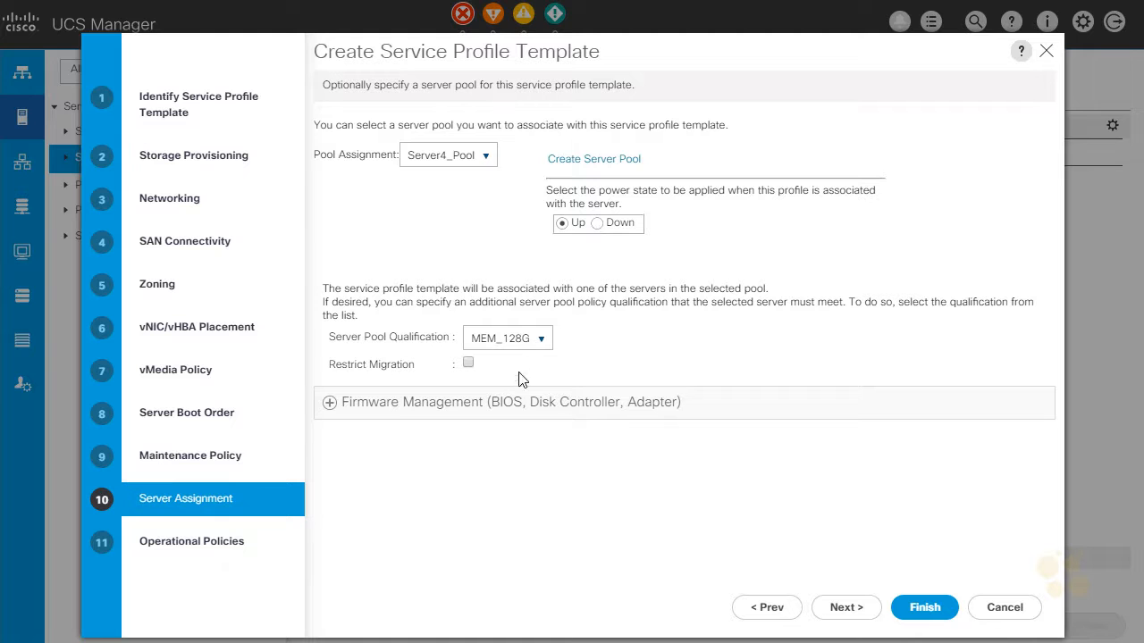
Step: Set the host firmware package to 3.2.3a under firmware management and advance to the operational policies
click(331, 409)
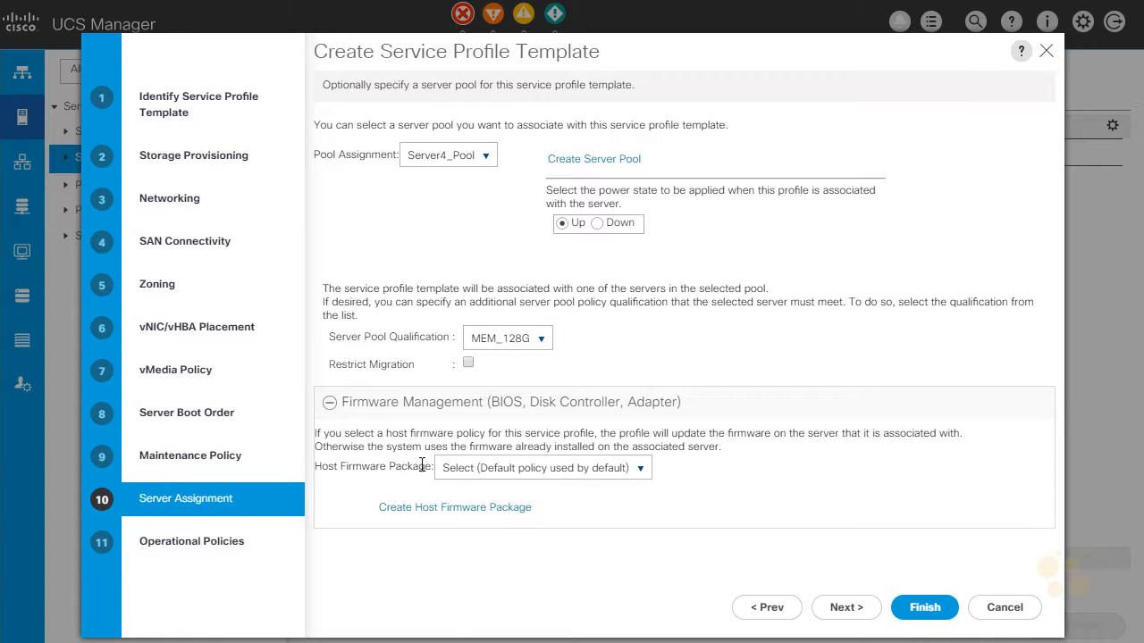
click(580, 472)
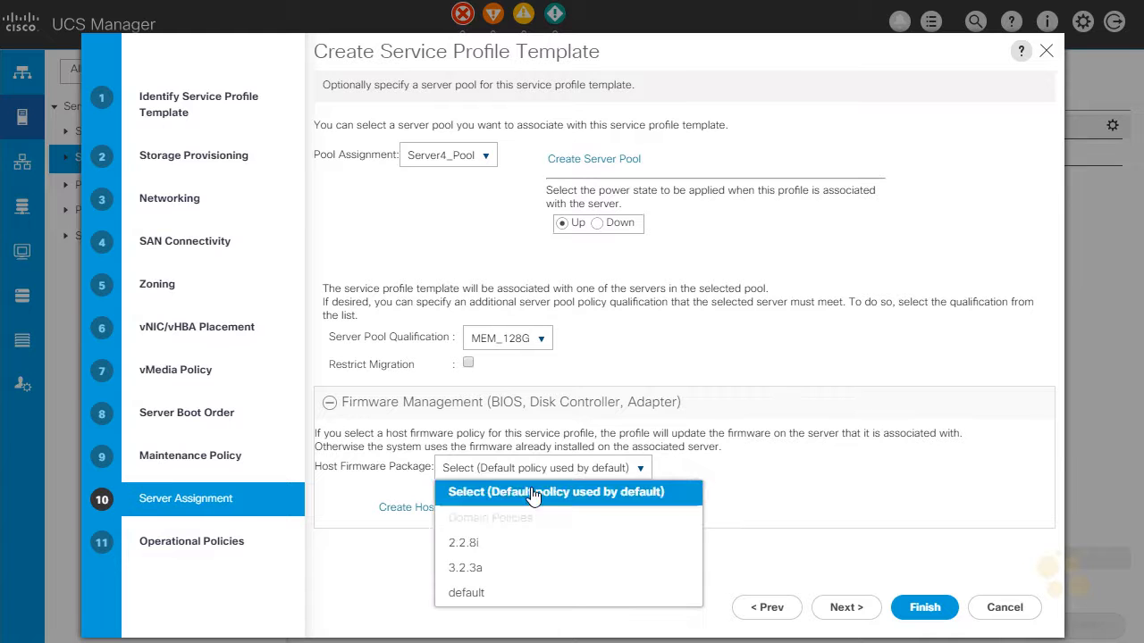
click(498, 570)
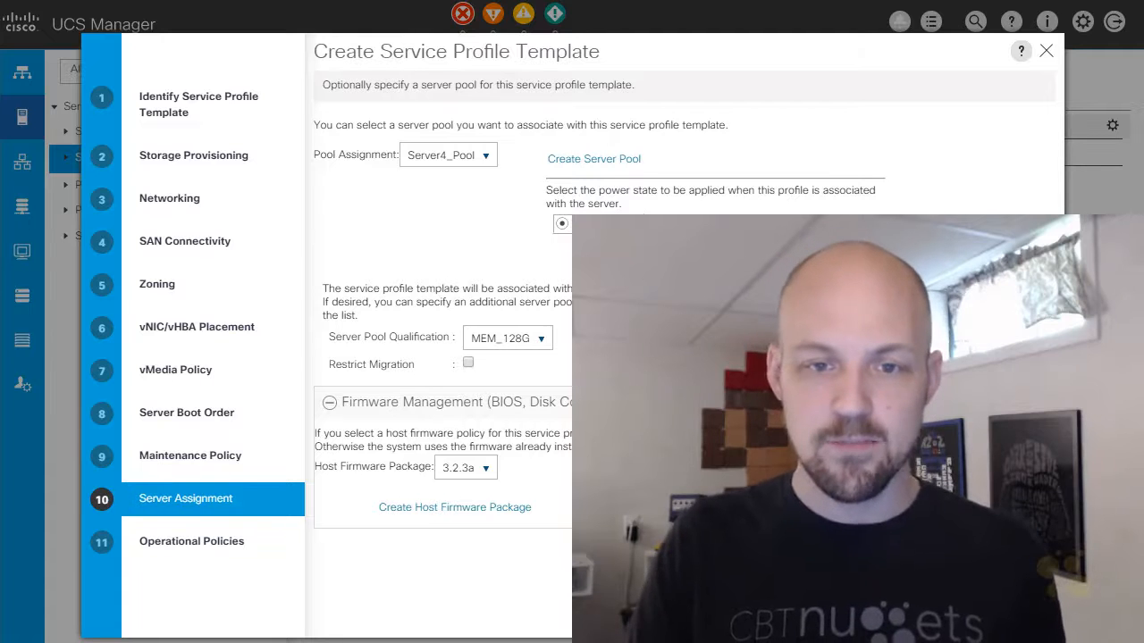
click(846, 607)
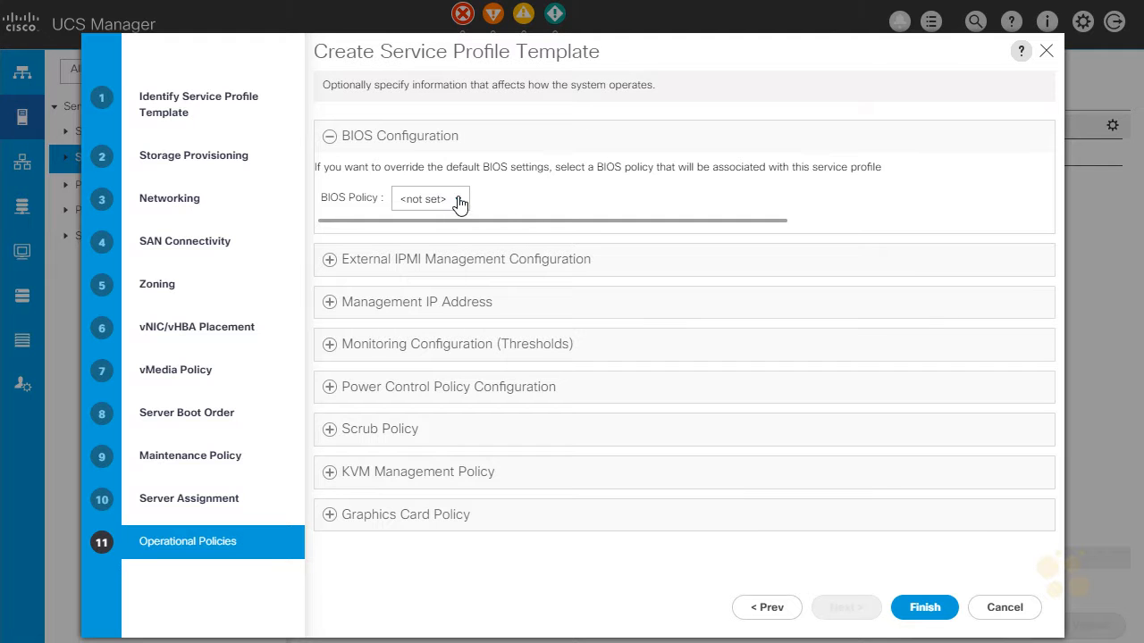
Step: Set the outband IPv4 management IP address policy to the ext-mgmt pool
click(329, 303)
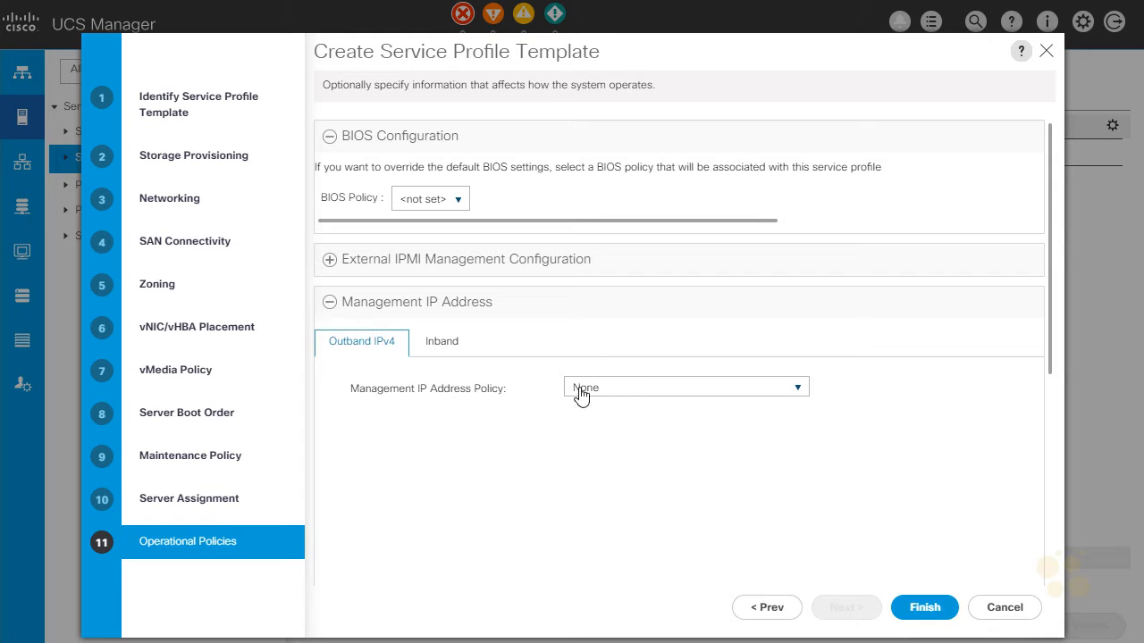
click(796, 390)
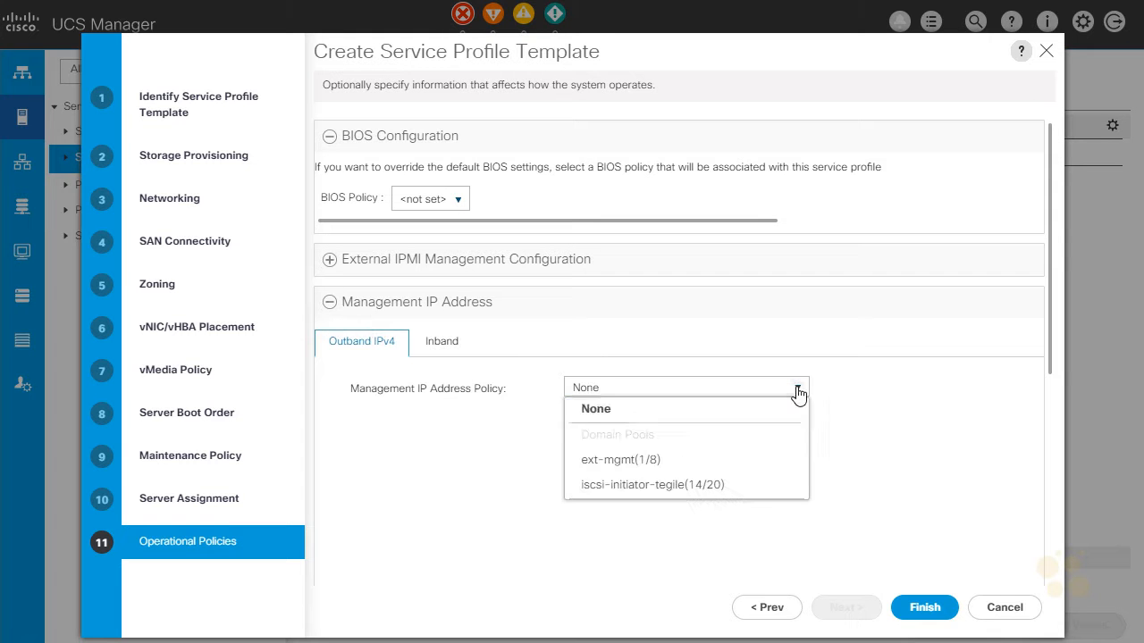
click(660, 461)
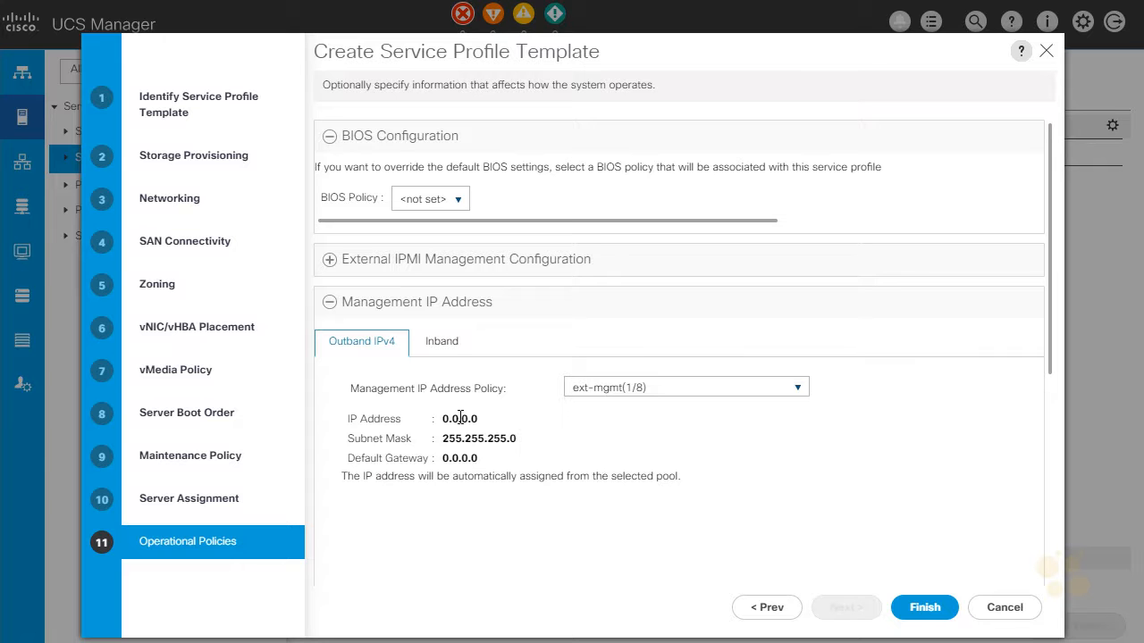
Step: Set the scrub policy to SCRUB_ALL and finish creating the service profile template
scroll(406, 393, down, 5)
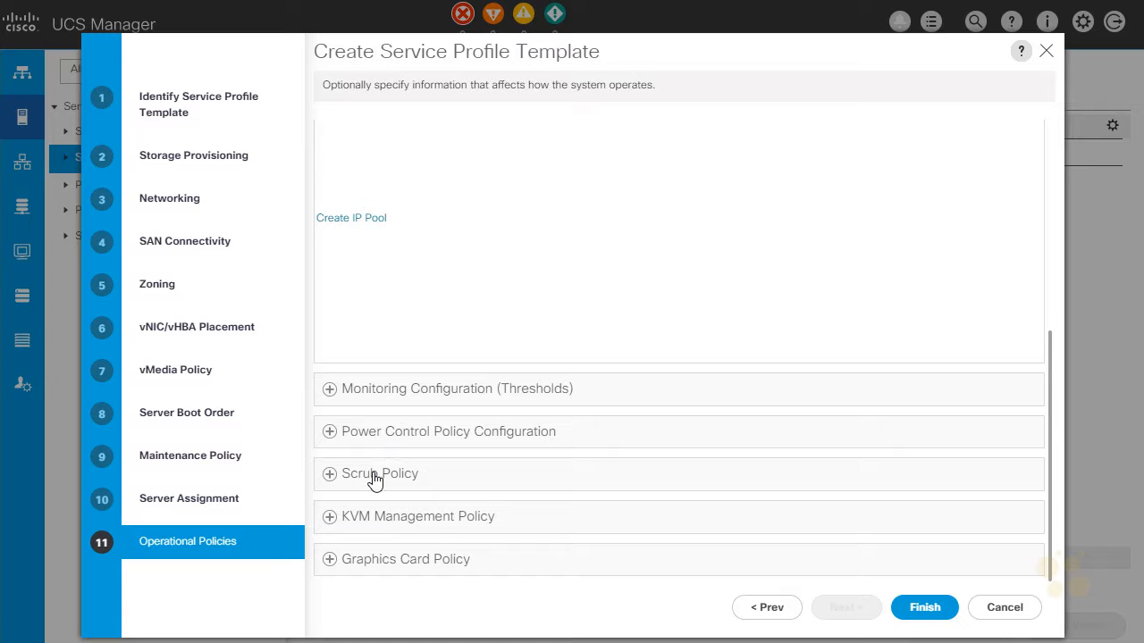
click(374, 475)
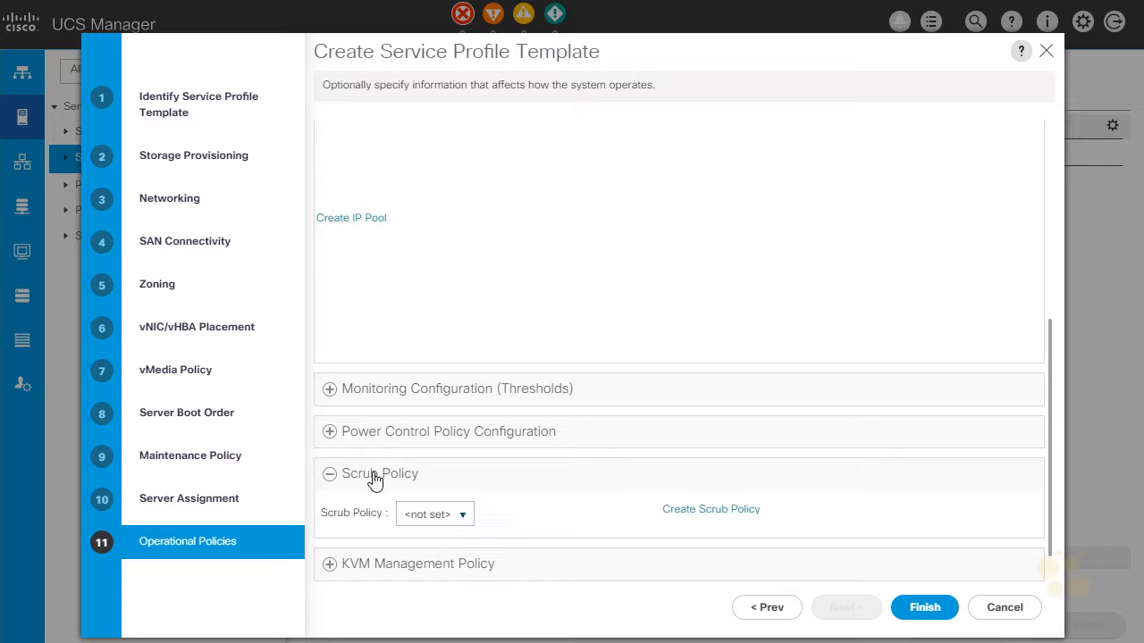
click(468, 517)
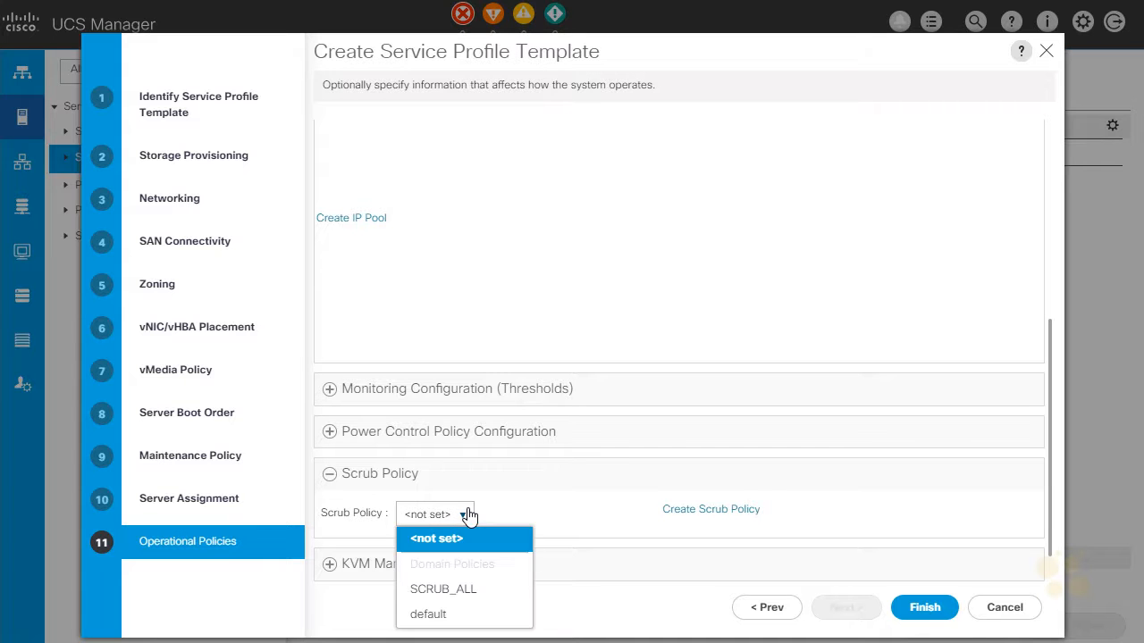
click(464, 593)
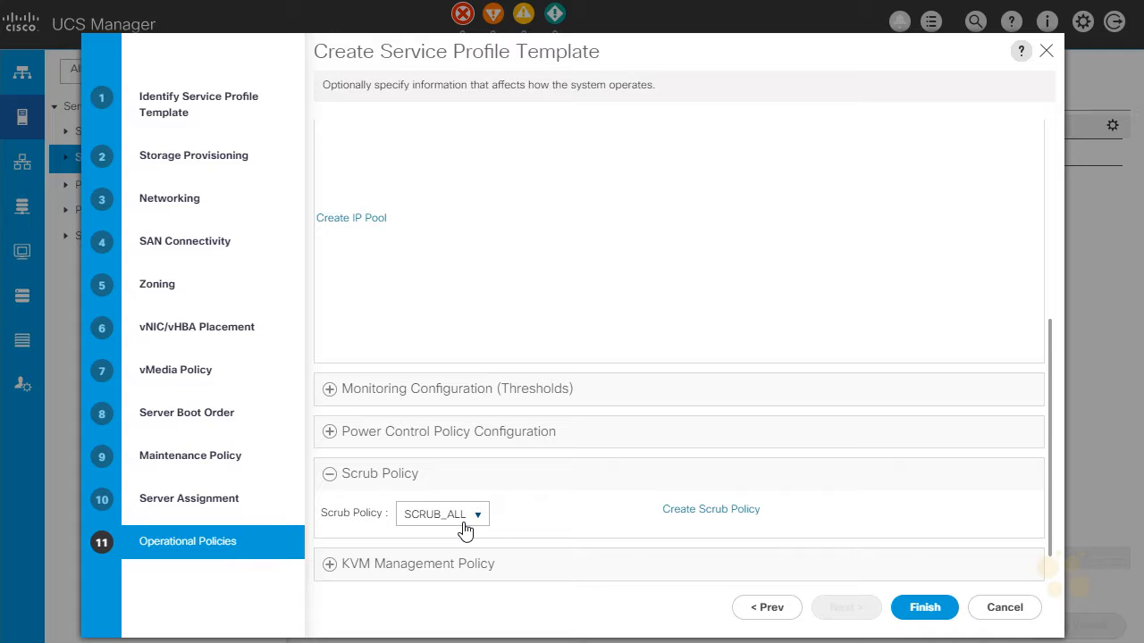
click(923, 611)
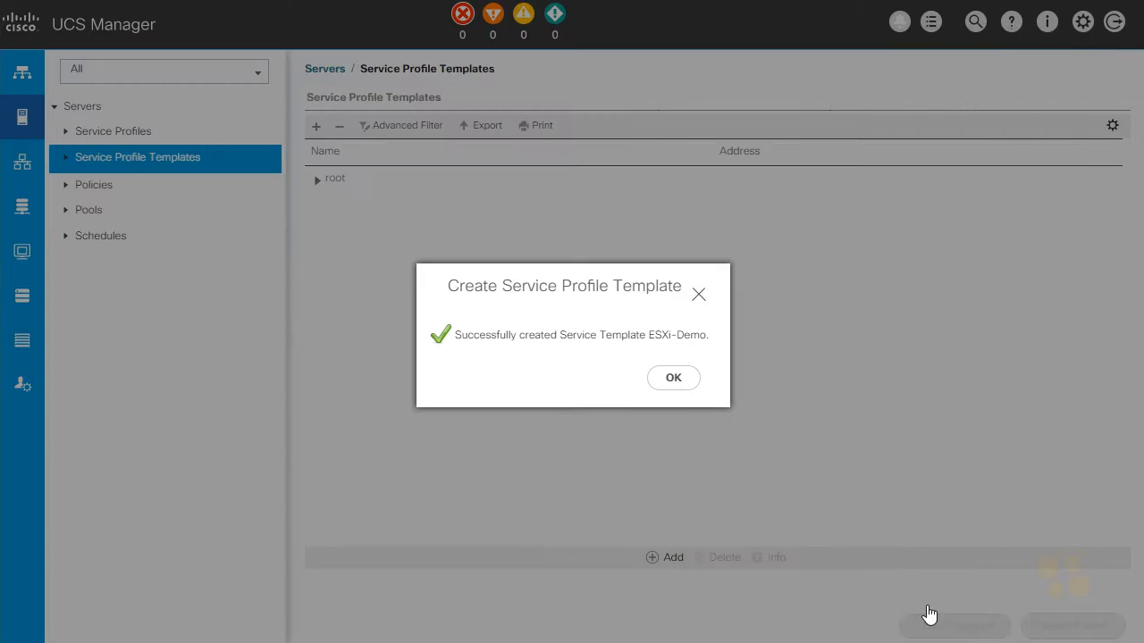
click(678, 376)
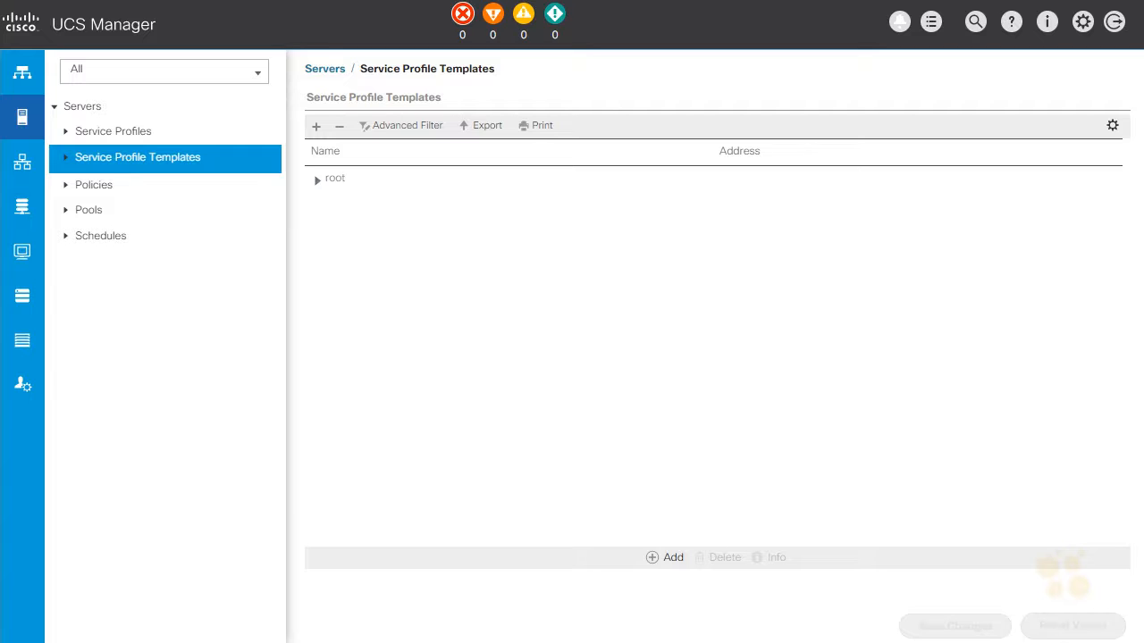